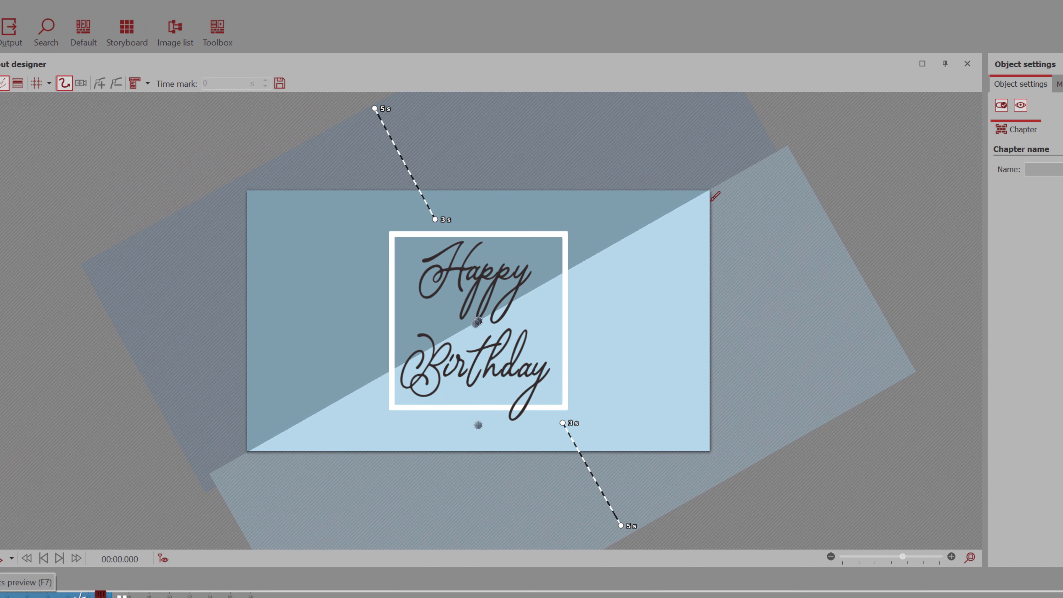
Play the finished birthday intro in the layout designer and inspect its photo and Cloud formation tracks
click(1, 558)
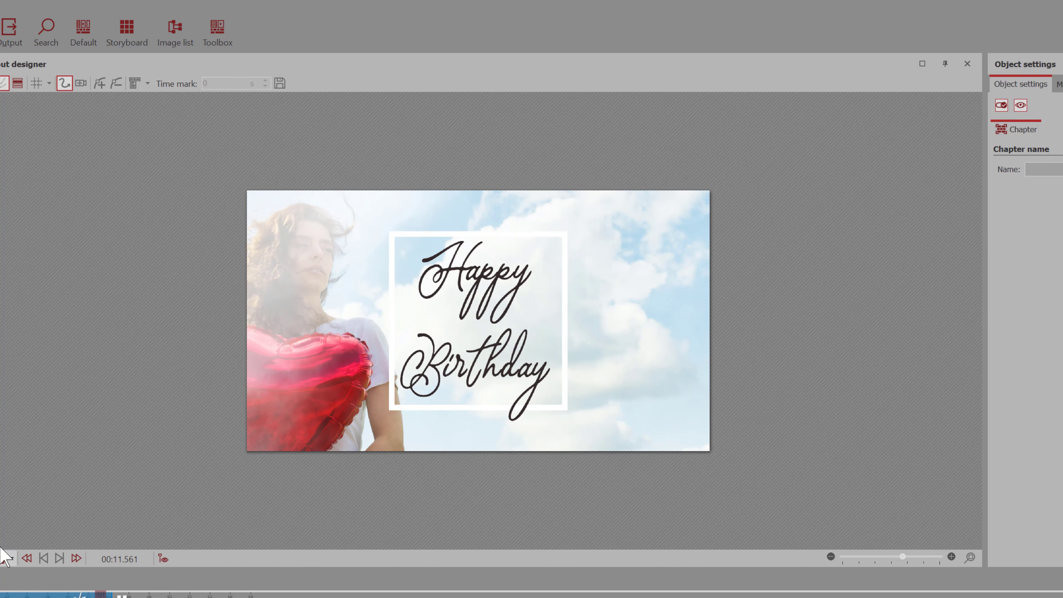
click(3, 558)
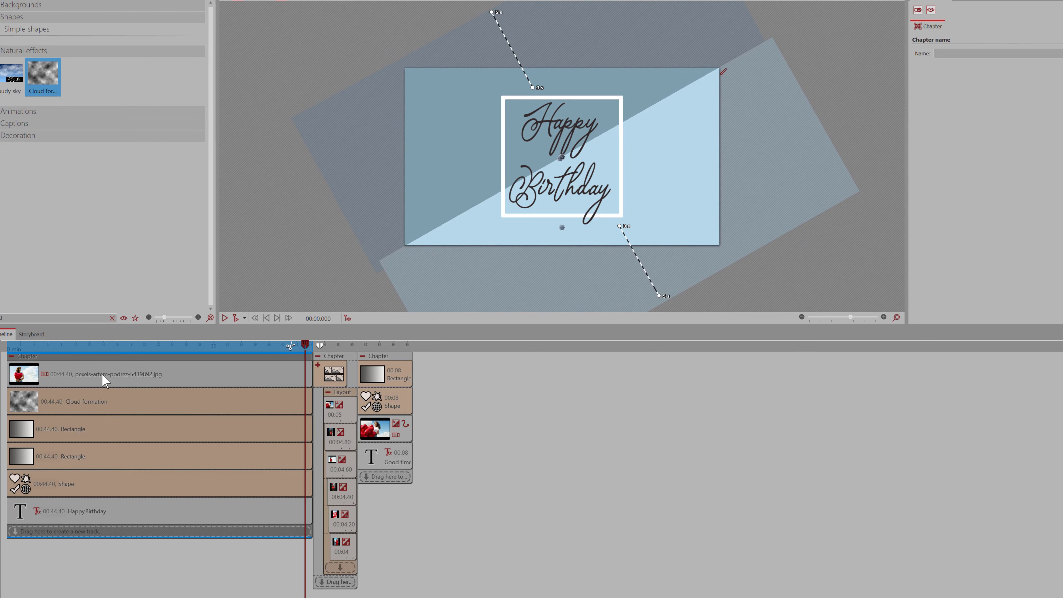
click(104, 382)
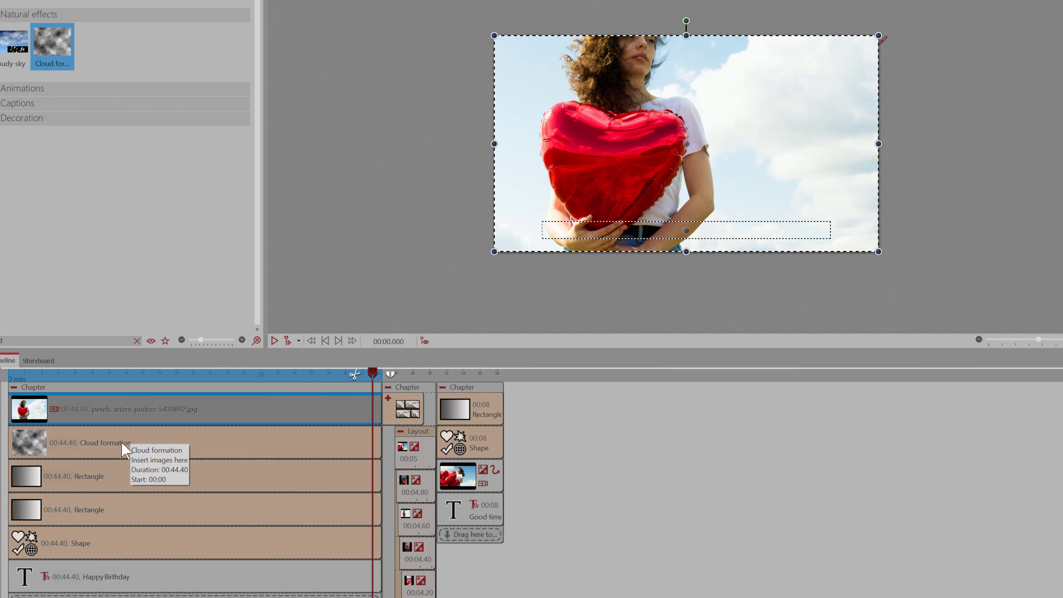
click(102, 408)
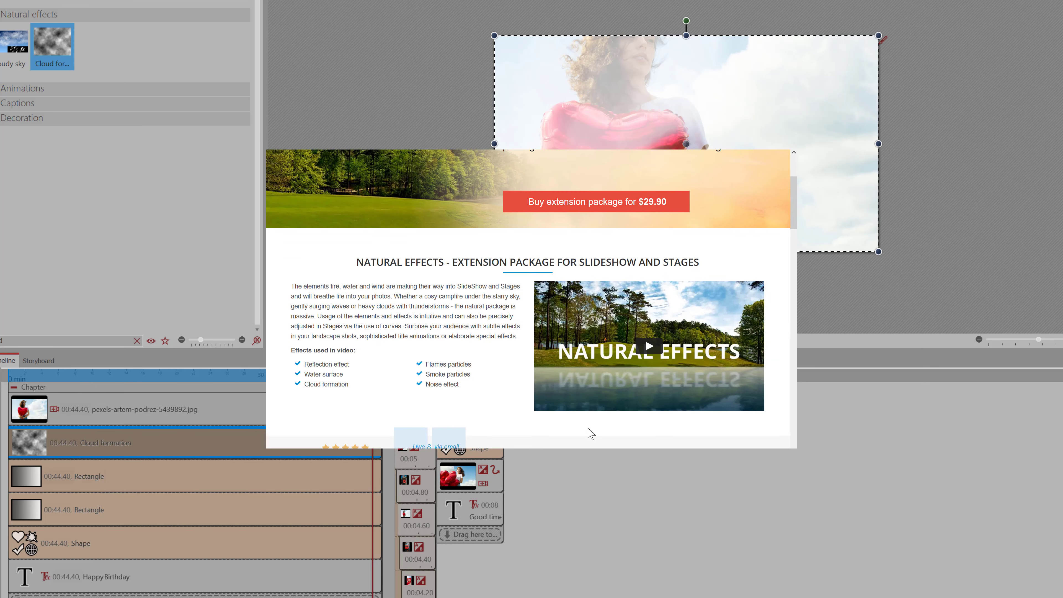
Clear the object search filter, browse the object list and inspect the intro's two Rectangle tracks and its title track
click(137, 341)
scroll(139, 234, down, 7)
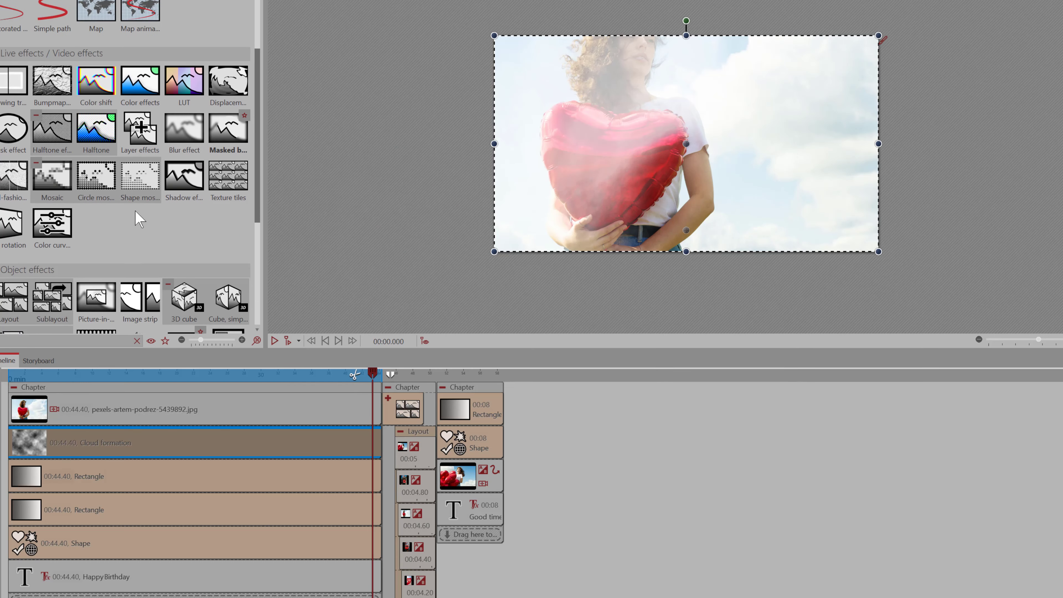
scroll(139, 226, down, 10)
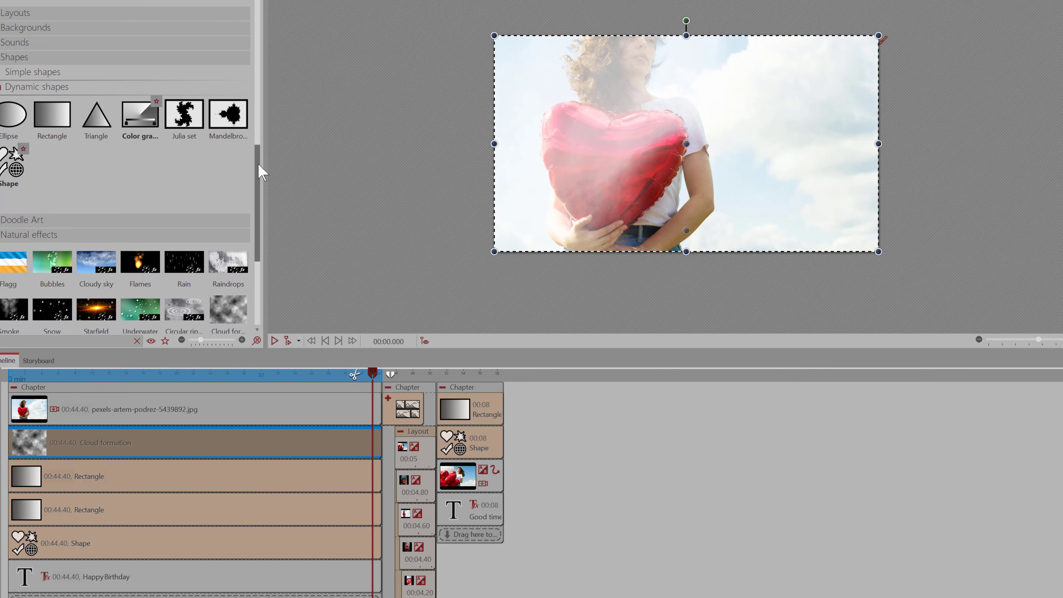
click(101, 477)
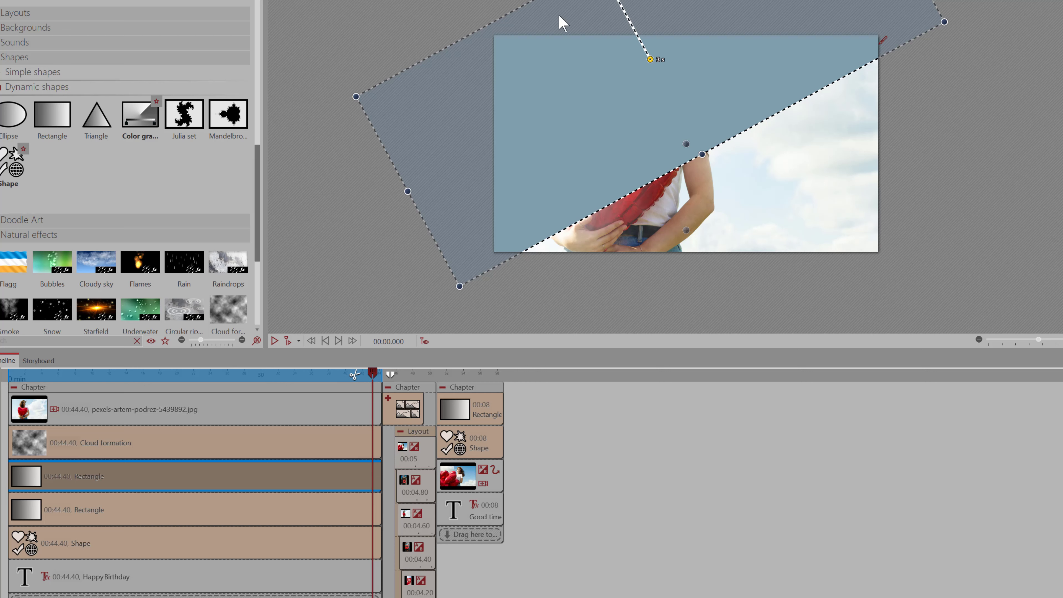
click(124, 516)
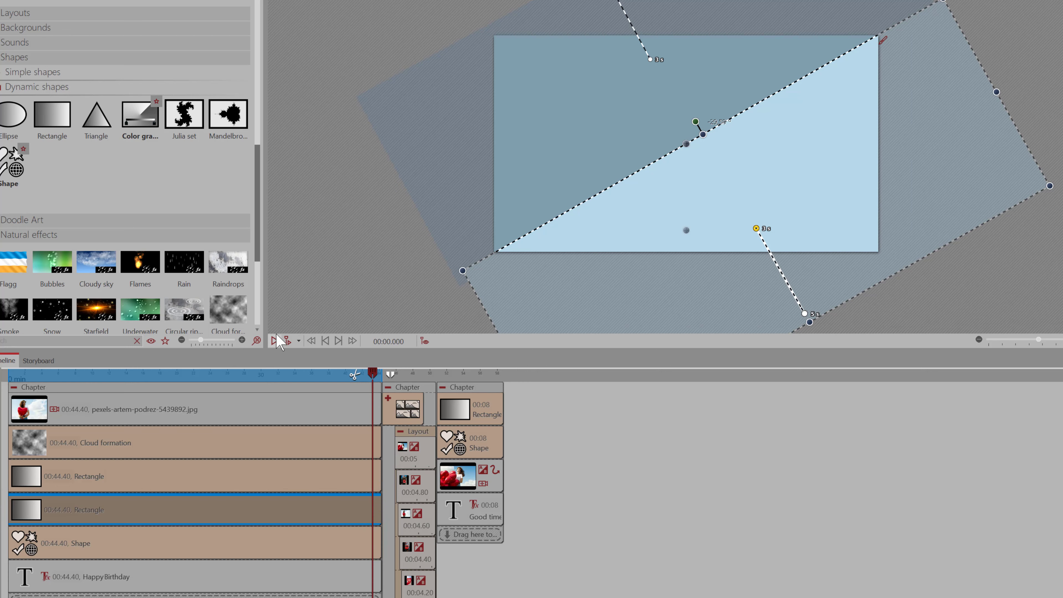
click(115, 545)
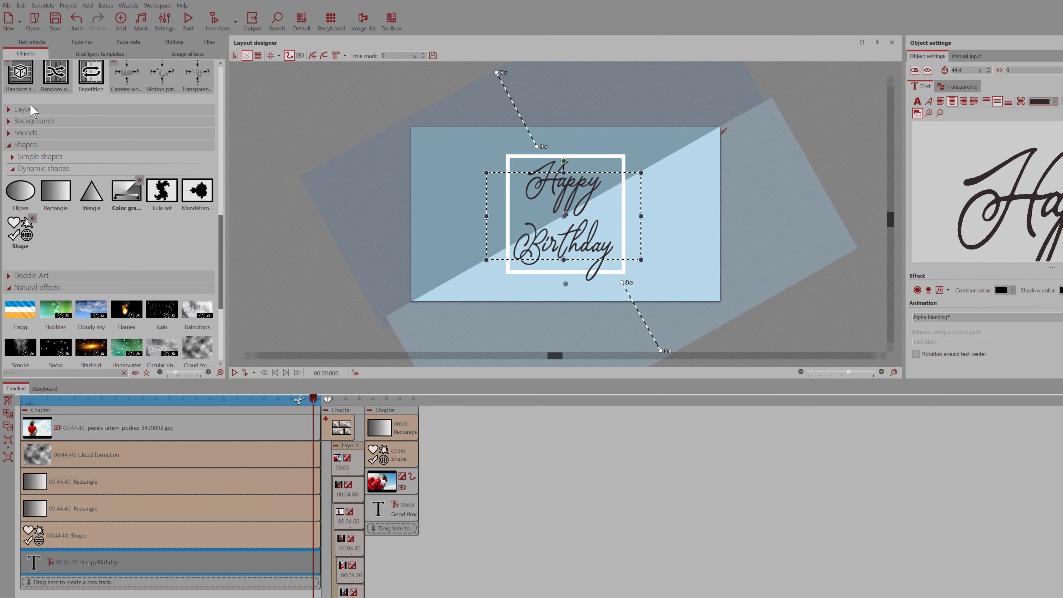
Start a new empty project without saving the changes to the current one
click(13, 24)
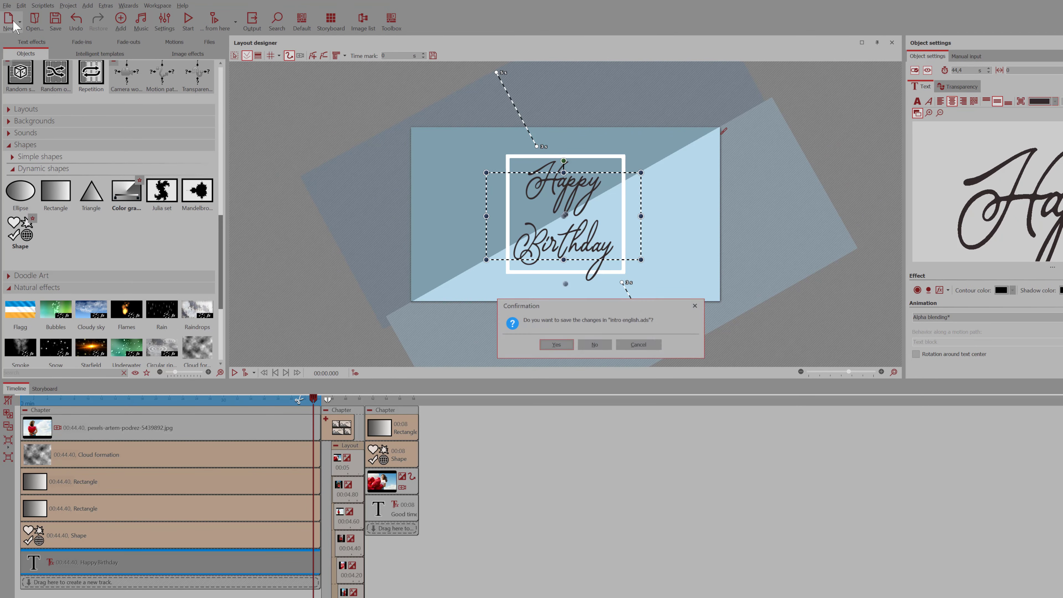
click(595, 345)
scroll(196, 105, up, 10)
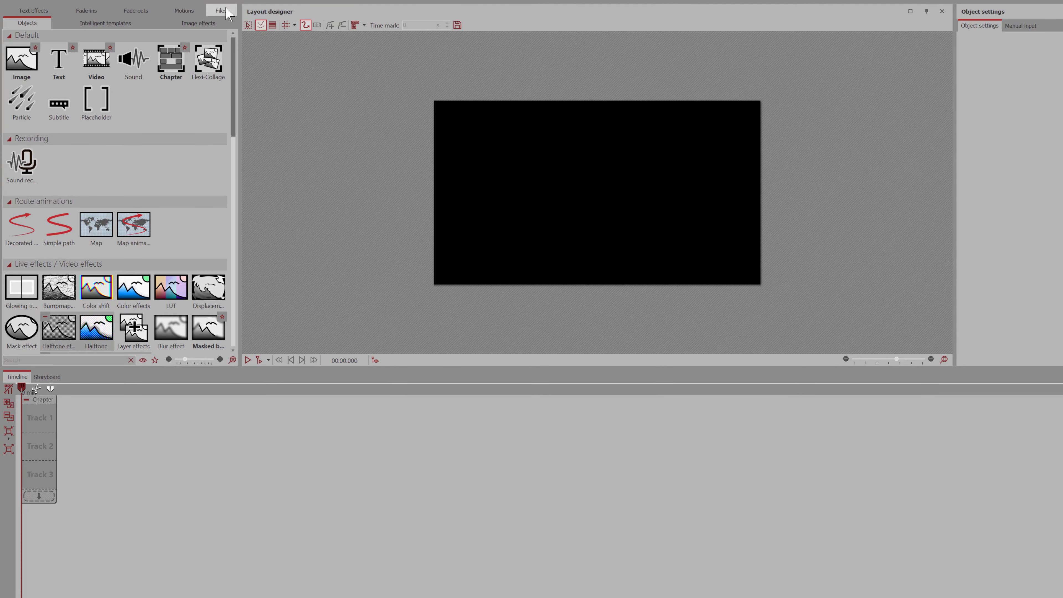
Add the photo pexels-artem-podrez-5439892.jpg to Track 1 and extend its duration to about 32 seconds
click(221, 23)
mouse_move(201, 134)
mouse_down()
mouse_move(26, 414)
mouse_move(36, 412)
mouse_up()
drag(57, 417, 250, 417)
Add a Rectangle dynamic shape to Track 2 and stretch it to the same duration as the photo
click(27, 11)
click(70, 259)
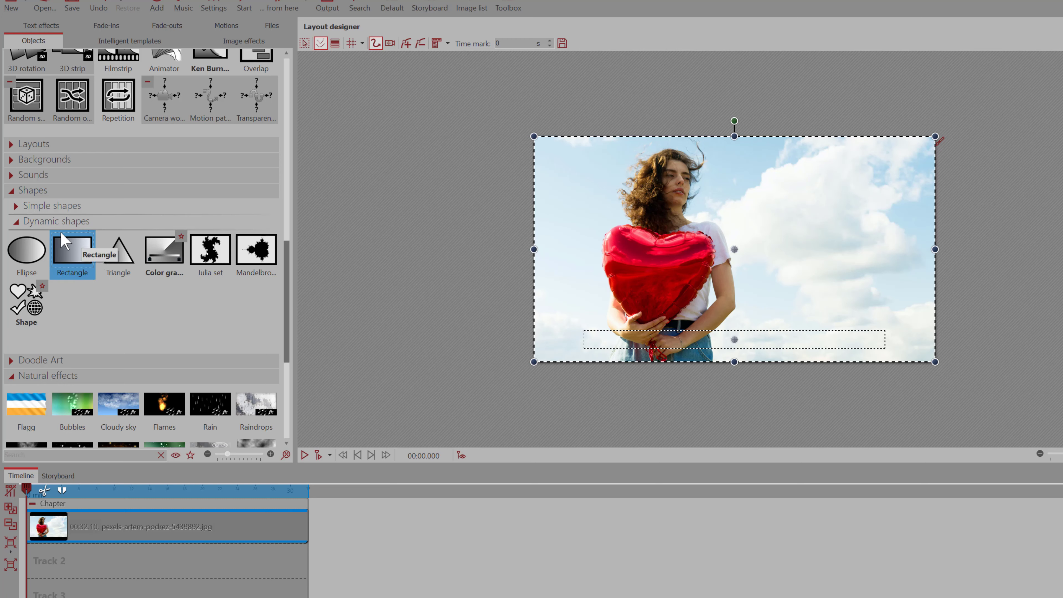
drag(69, 242, 56, 558)
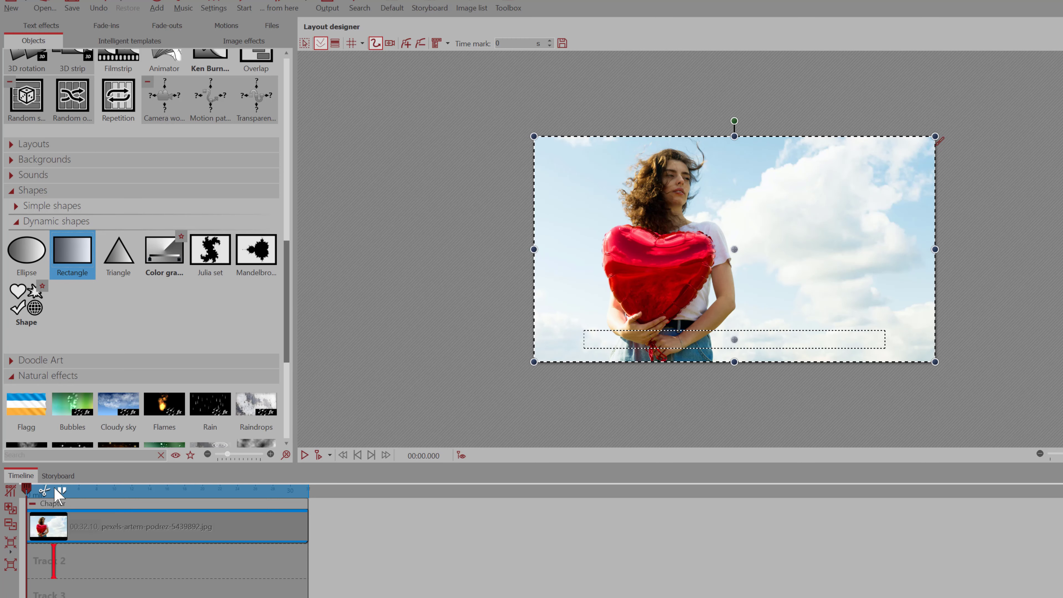
drag(59, 494, 331, 553)
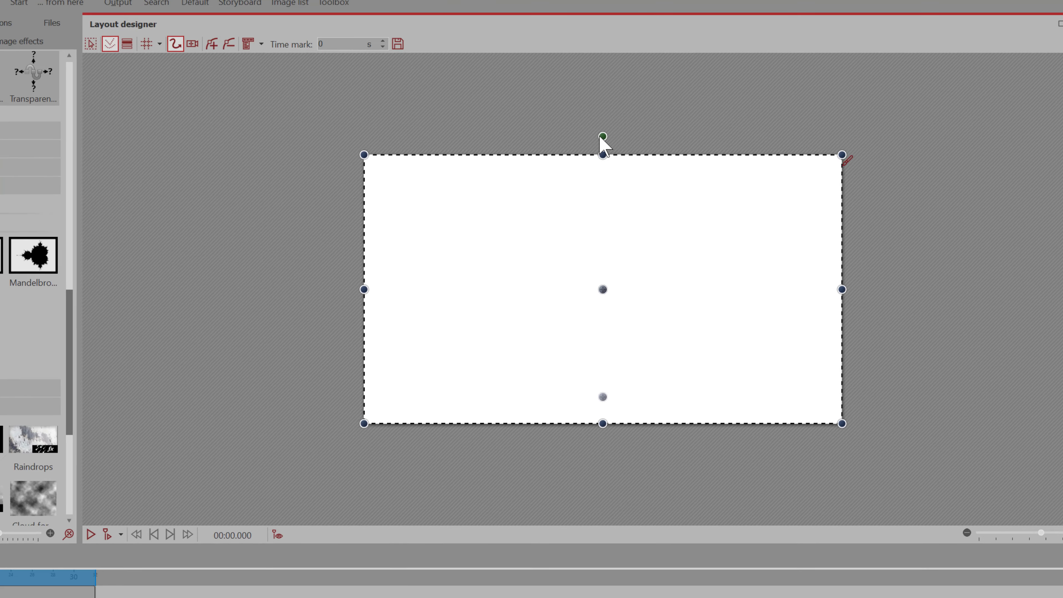
Rotate the white rectangle to about -35° and shift it toward the canvas's upper-left corner
drag(735, 122, 681, 155)
drag(487, 184, 475, 192)
drag(626, 283, 605, 247)
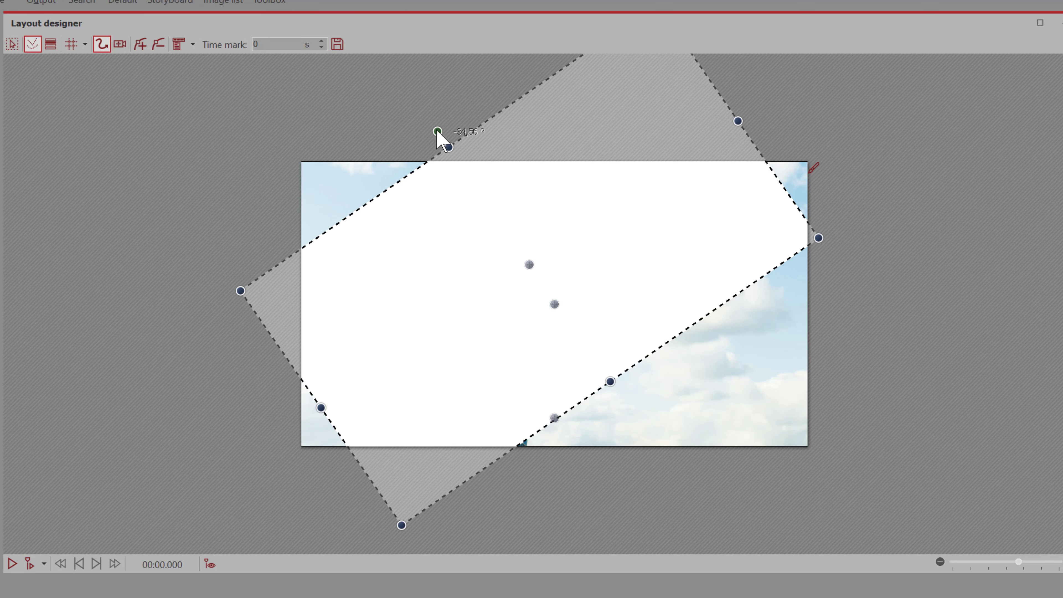
mouse_move(438, 132)
mouse_down()
mouse_move(430, 147)
mouse_move(435, 133)
mouse_up()
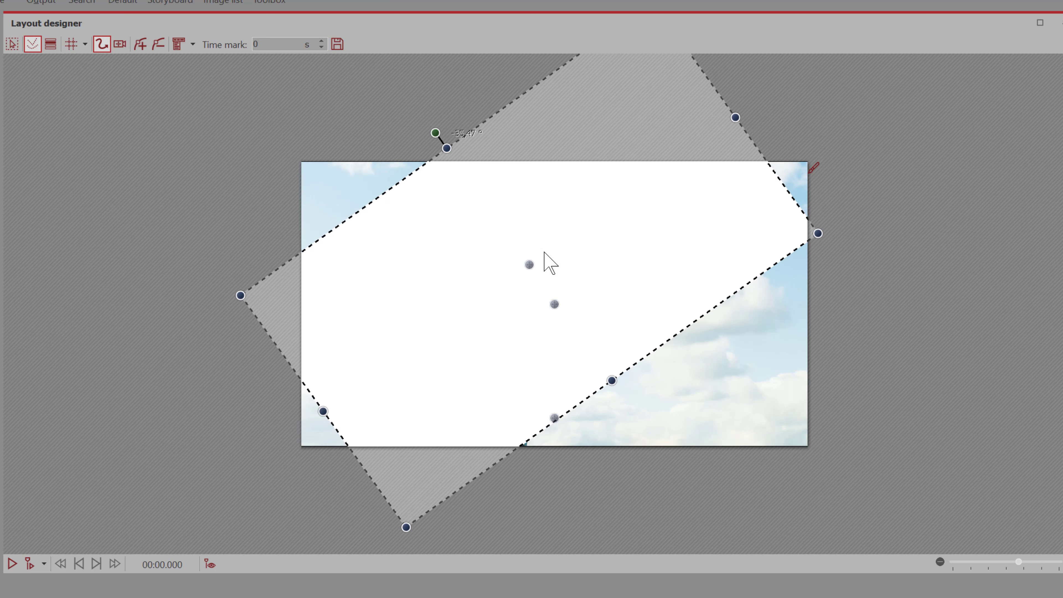
drag(544, 252, 478, 203)
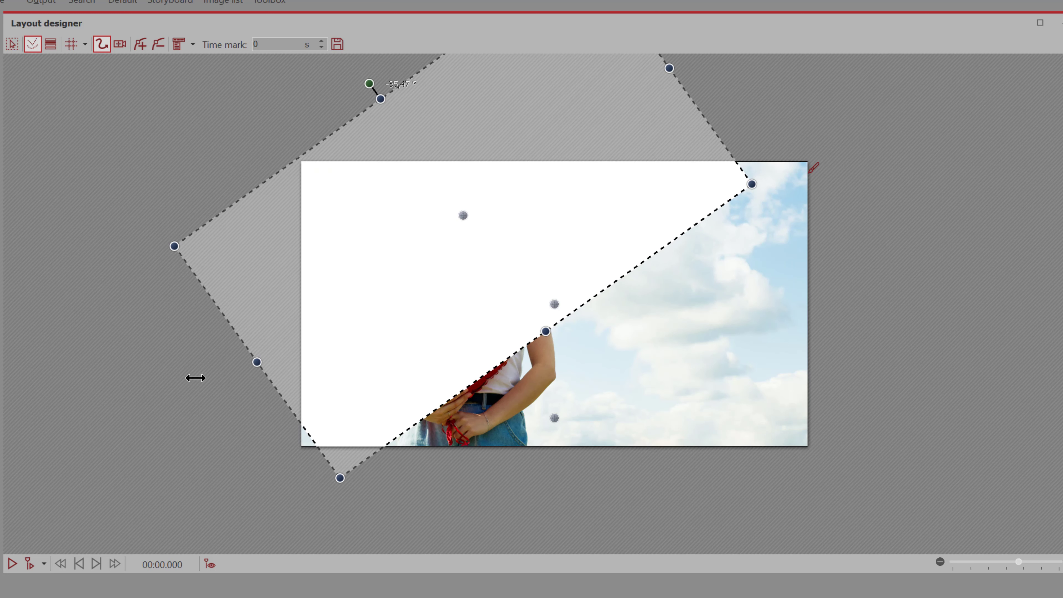
Lengthen the rectangle beyond both canvas sides and rotate it to about -28°, aligning its lower edge with the canvas diagonal
drag(195, 378, 66, 470)
drag(669, 68, 840, 4)
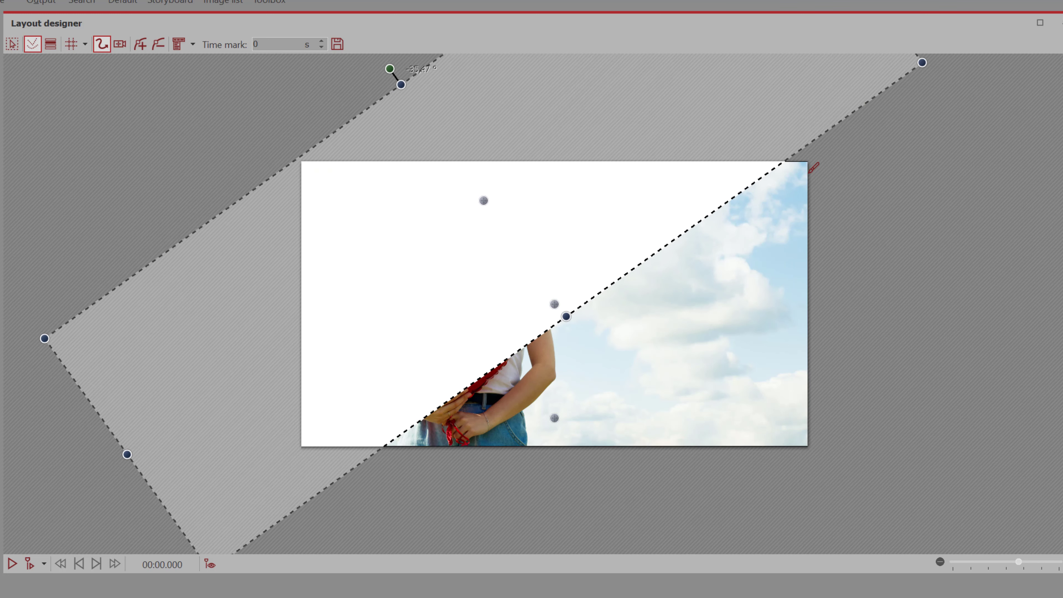
drag(405, 69, 433, 84)
mouse_move(518, 181)
mouse_down()
mouse_move(505, 168)
mouse_move(519, 169)
mouse_up()
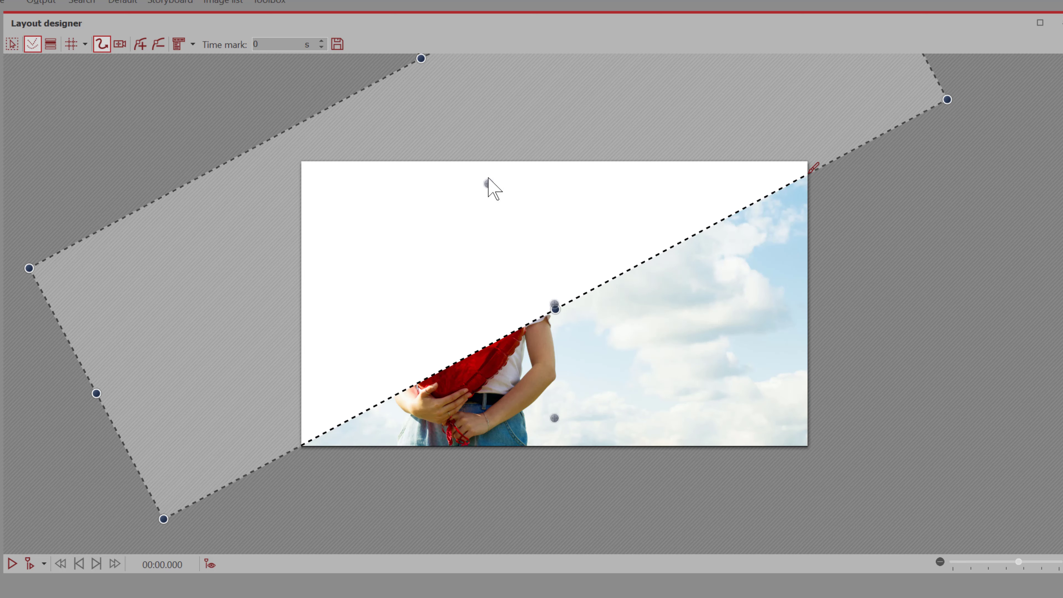
mouse_move(488, 185)
mouse_down()
mouse_move(351, 12)
mouse_move(293, 1)
mouse_move(475, 237)
mouse_move(382, 107)
mouse_move(427, 160)
mouse_move(497, 205)
mouse_move(477, 184)
mouse_move(488, 193)
mouse_up()
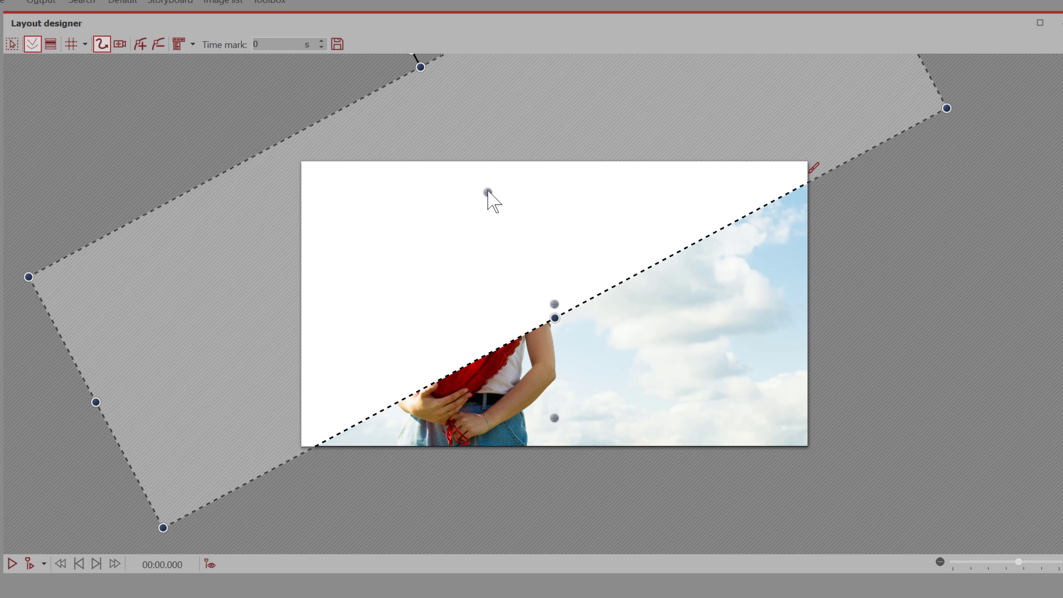
drag(488, 192, 509, 176)
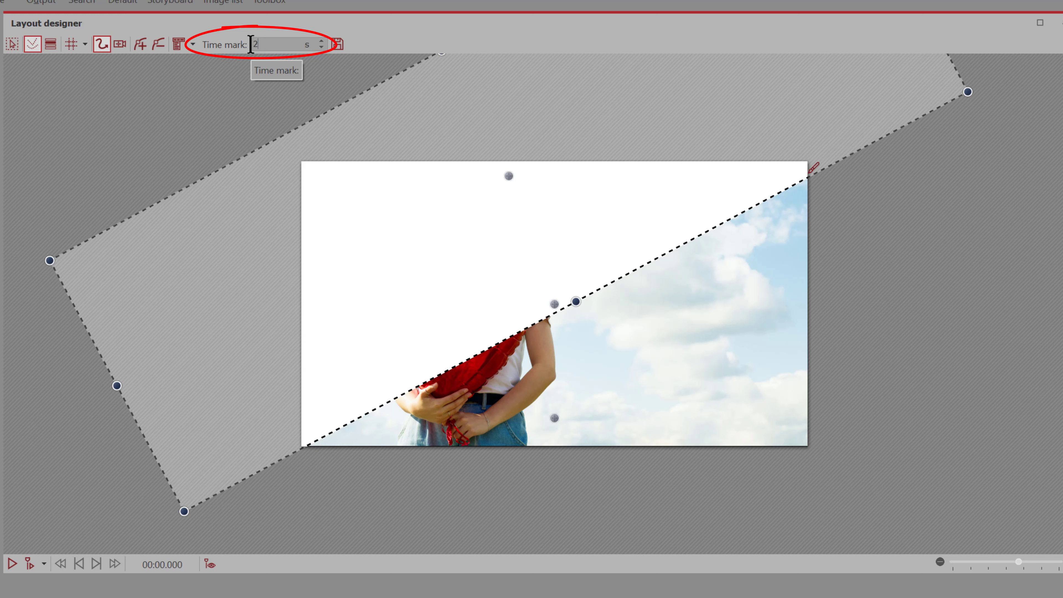
Set the rectangle's first time mark to 2 s and add a 4 s mark that carries it off the canvas's upper-left corner
click(142, 45)
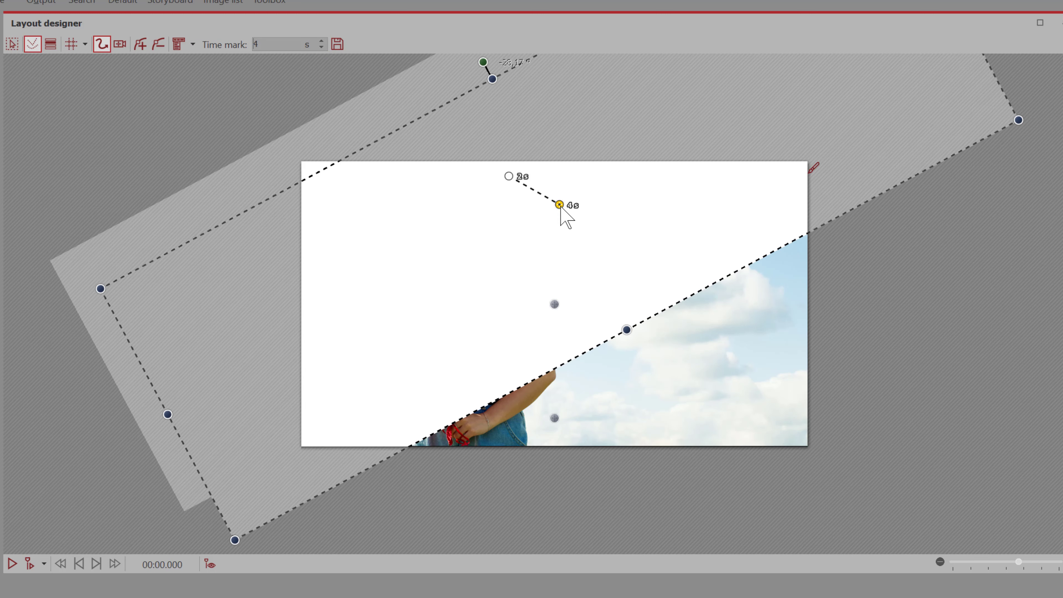
drag(559, 205, 414, 46)
drag(504, 273, 438, 183)
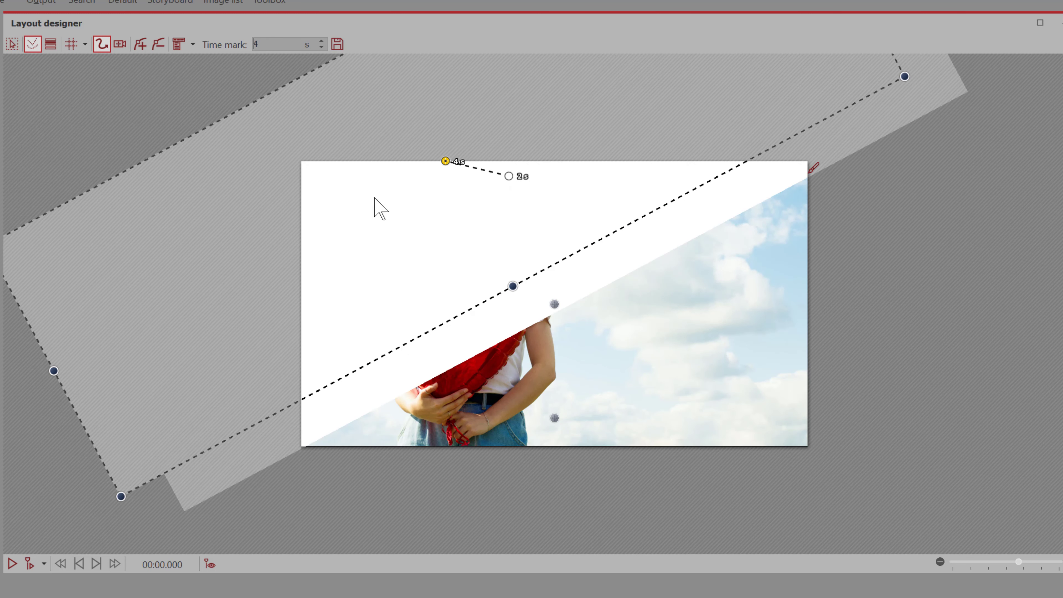
drag(446, 161, 230, 26)
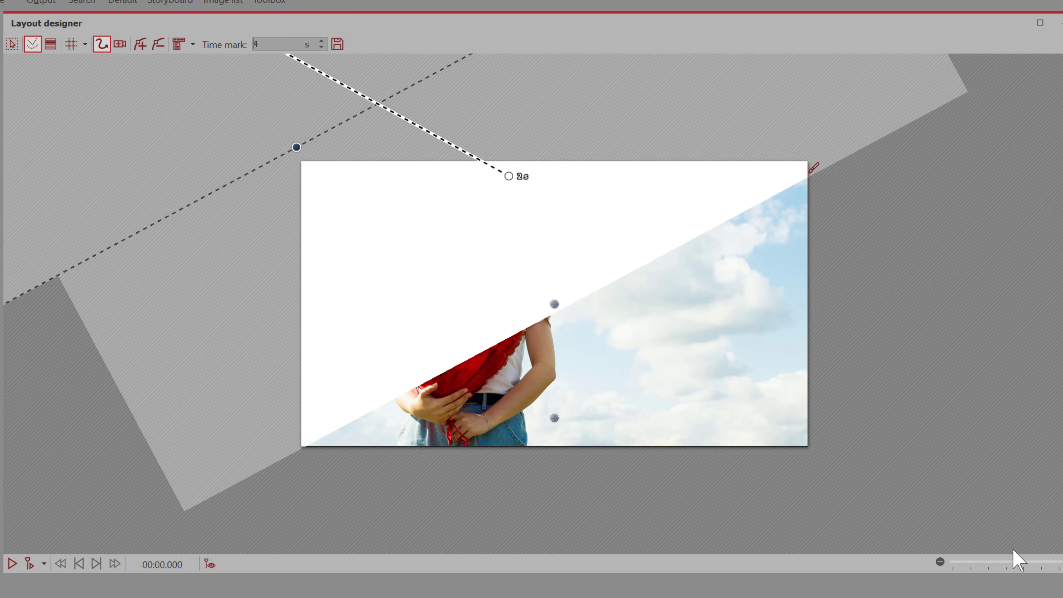
click(940, 562)
click(941, 562)
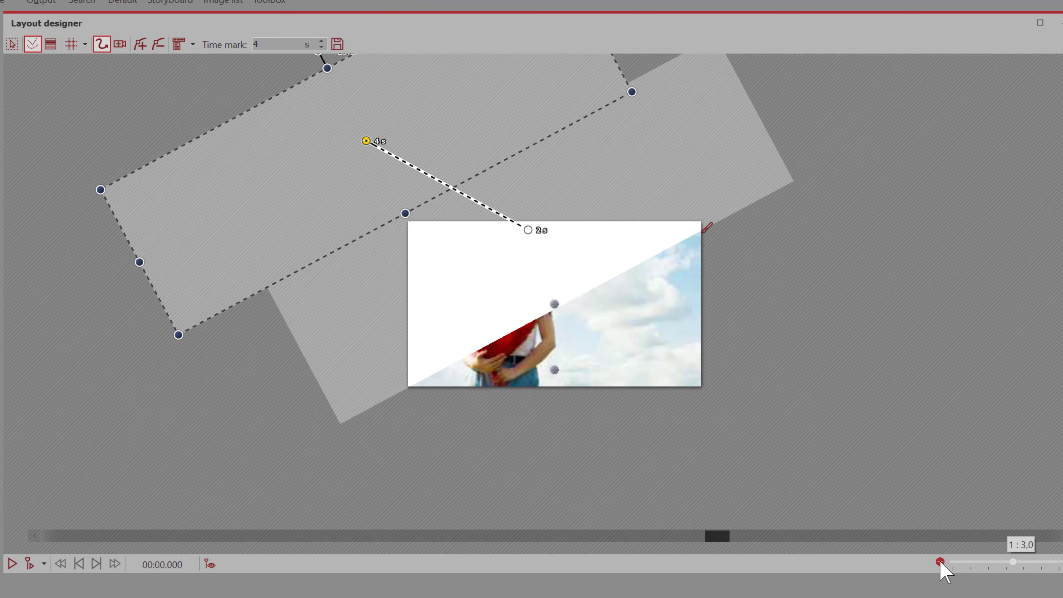
drag(398, 169, 471, 124)
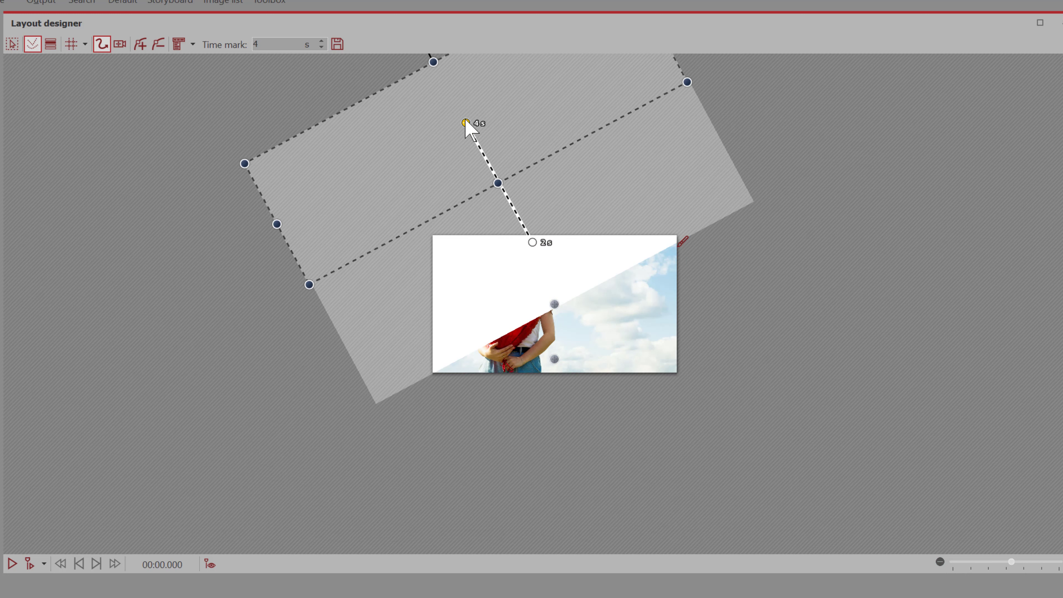
drag(466, 125, 470, 135)
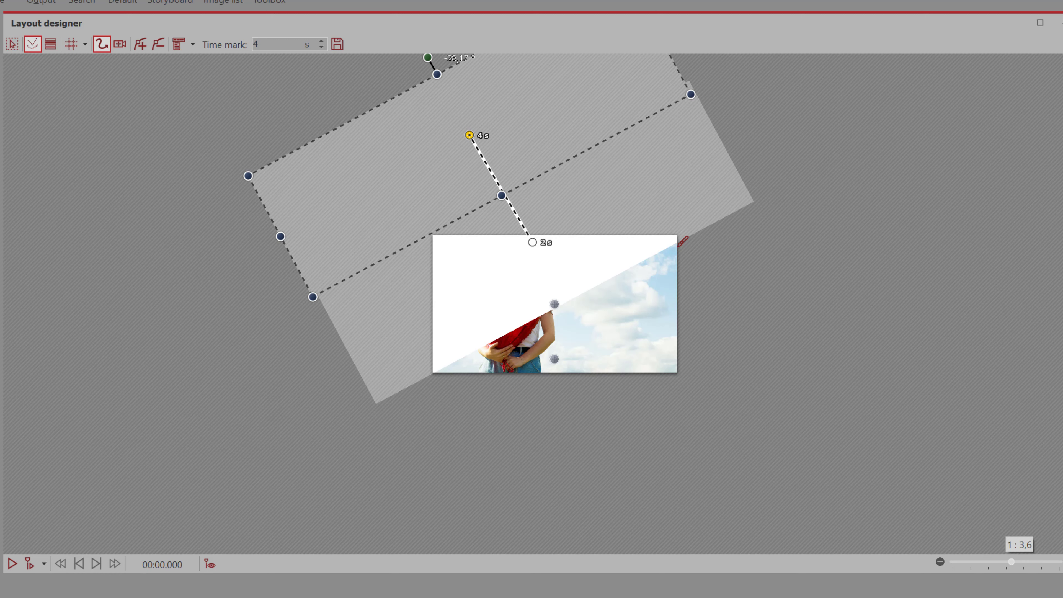
Play the layout preview to check how the rectangle slides off the photo
drag(1012, 561, 1024, 562)
click(12, 564)
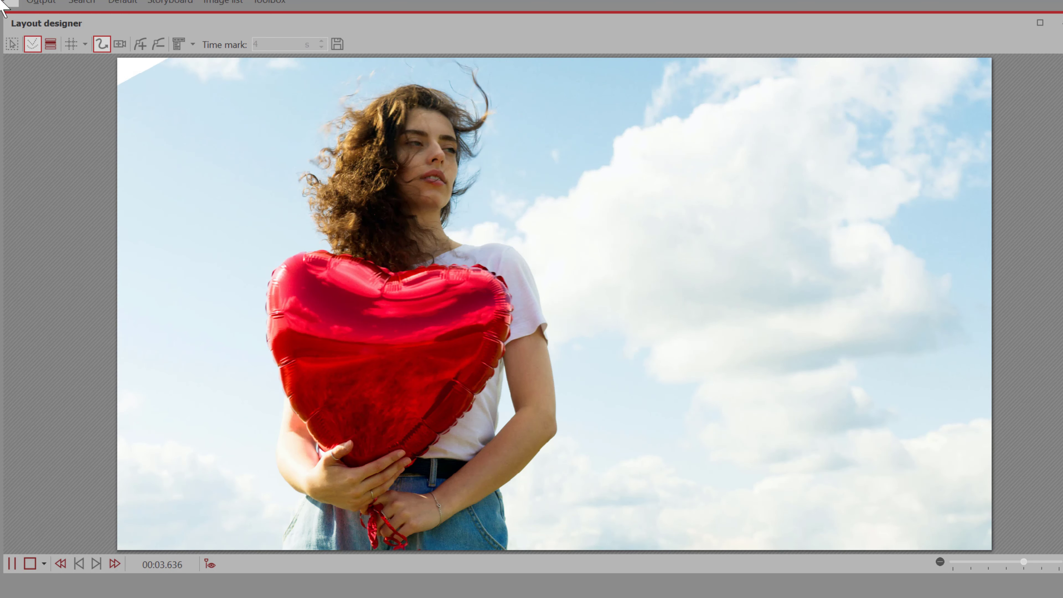
click(29, 563)
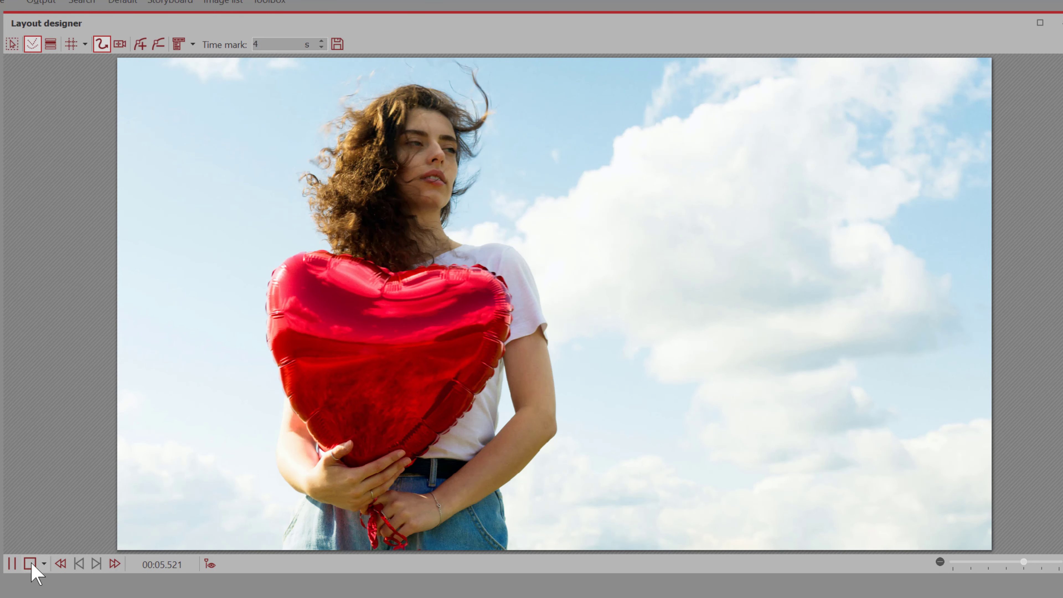
Duplicate the rectangle onto Track 3 and move the copy's 2 s position so it covers the canvas's lower-right half
click(941, 562)
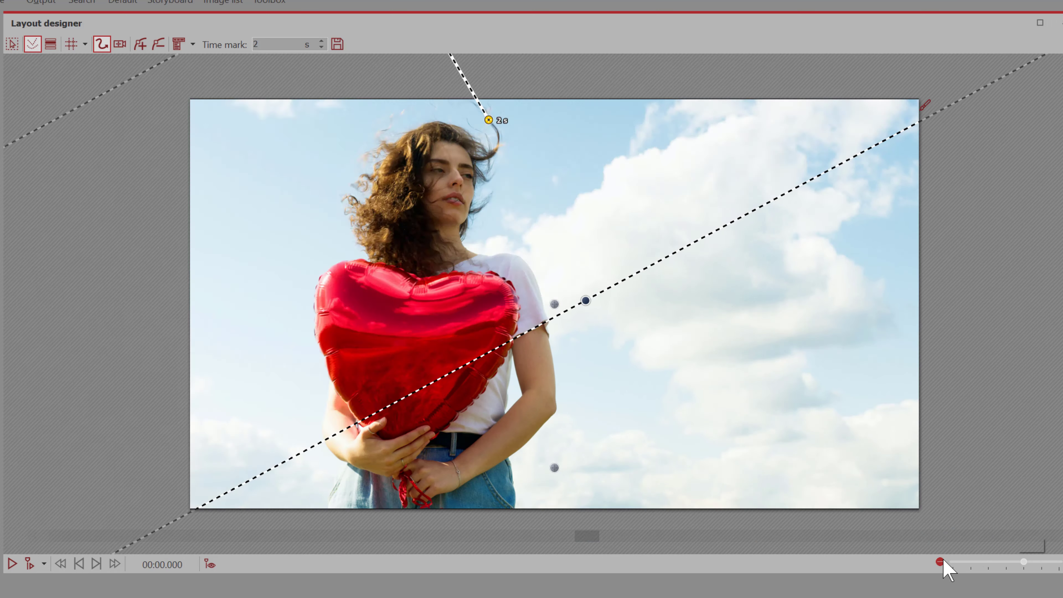
click(942, 562)
click(943, 561)
click(942, 562)
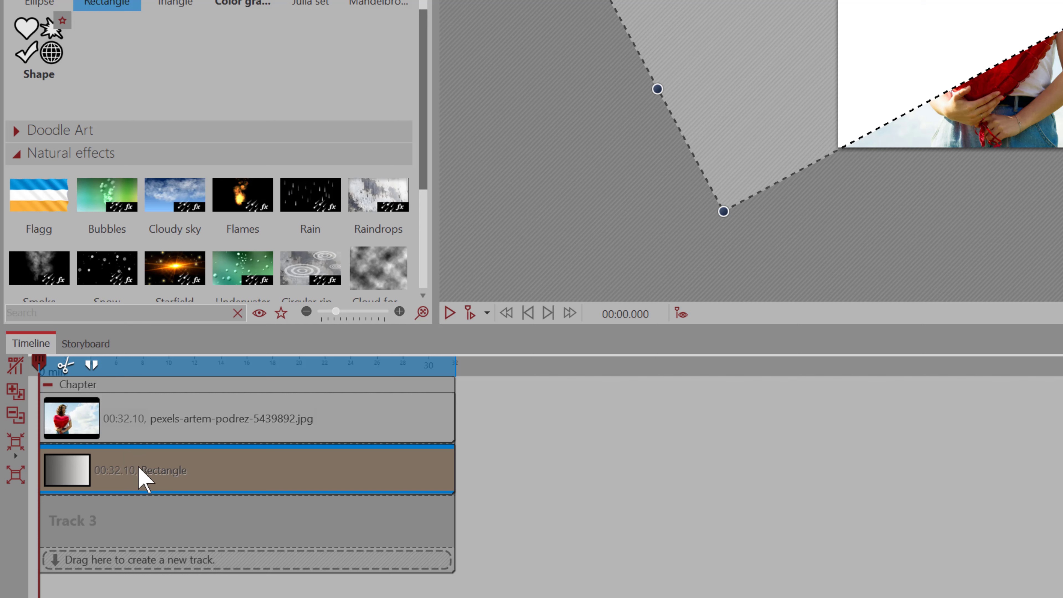
mouse_move(147, 487)
mouse_down()
mouse_move(124, 513)
mouse_move(40, 524)
mouse_move(95, 517)
mouse_move(76, 530)
mouse_up()
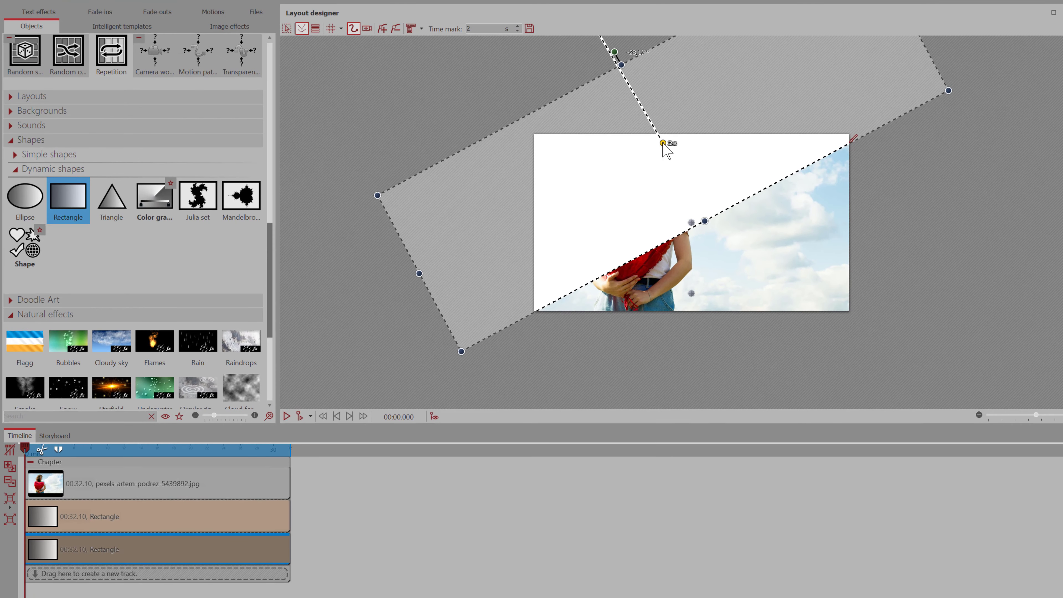
drag(665, 145, 755, 292)
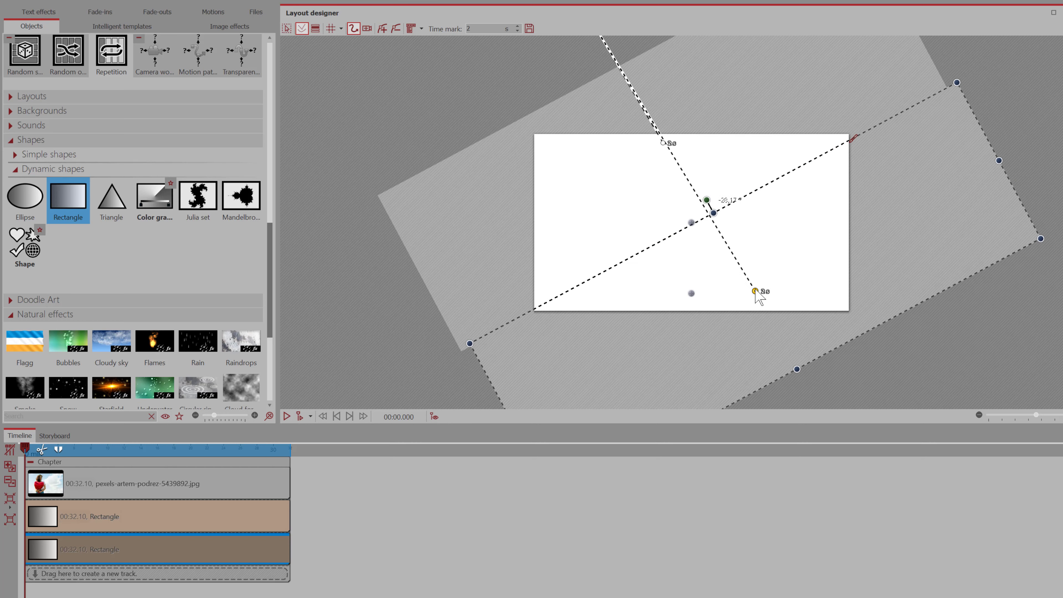
Move the copied rectangle's 4 s position off the canvas's lower-right corner and play the layout preview of both rectangles sliding apart
scroll(703, 189, up, 4)
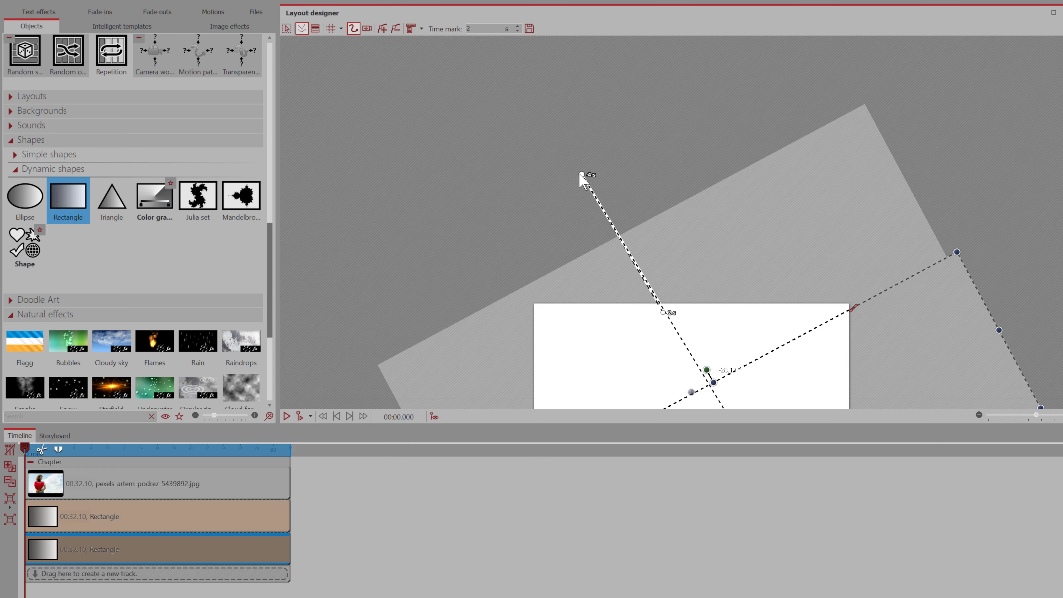
drag(582, 174, 819, 325)
scroll(995, 256, down, 6)
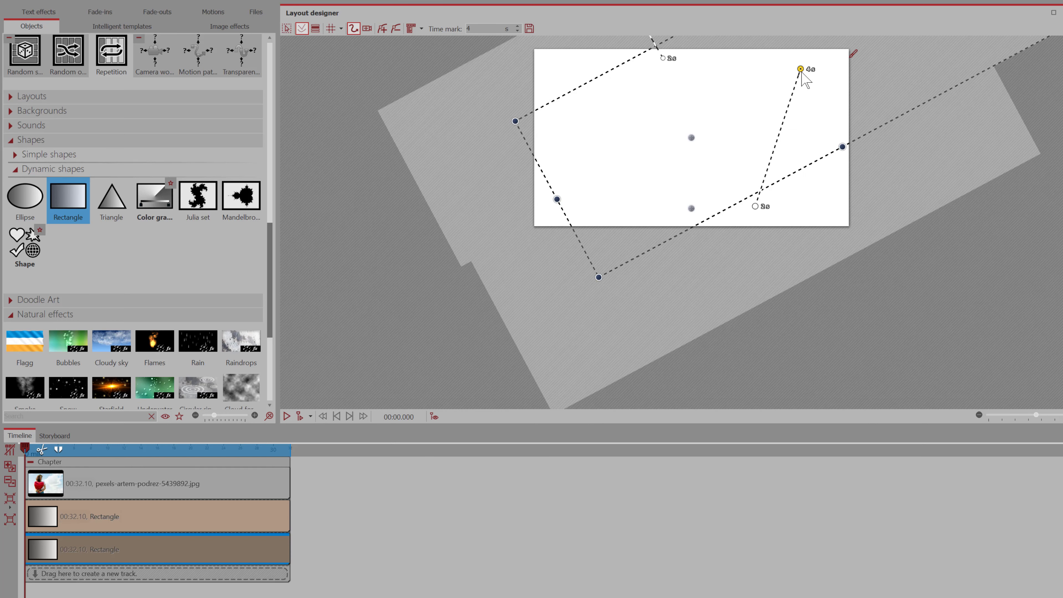
drag(802, 80, 842, 360)
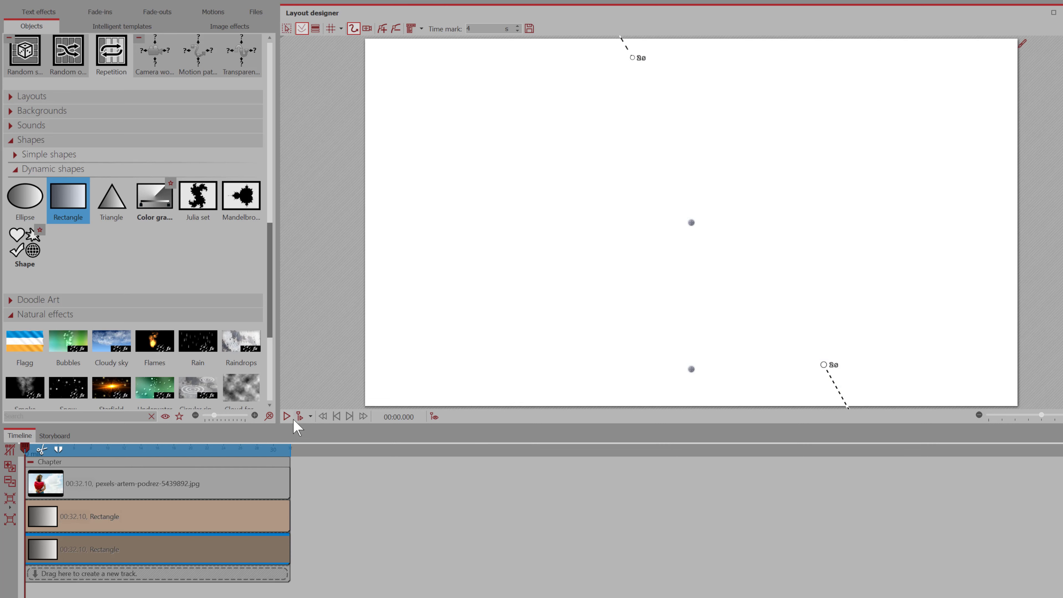
click(286, 417)
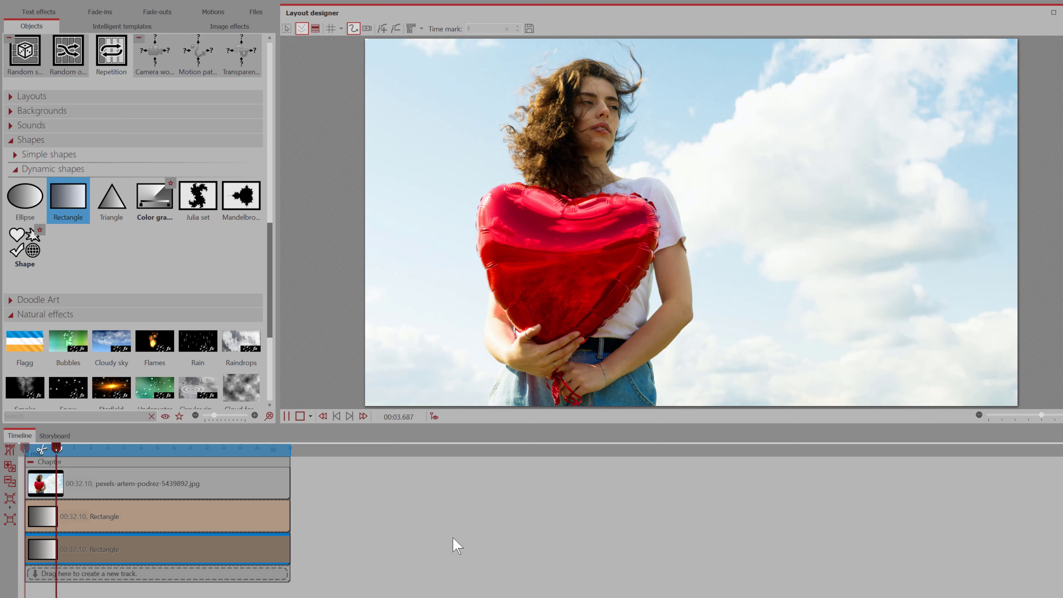
click(300, 417)
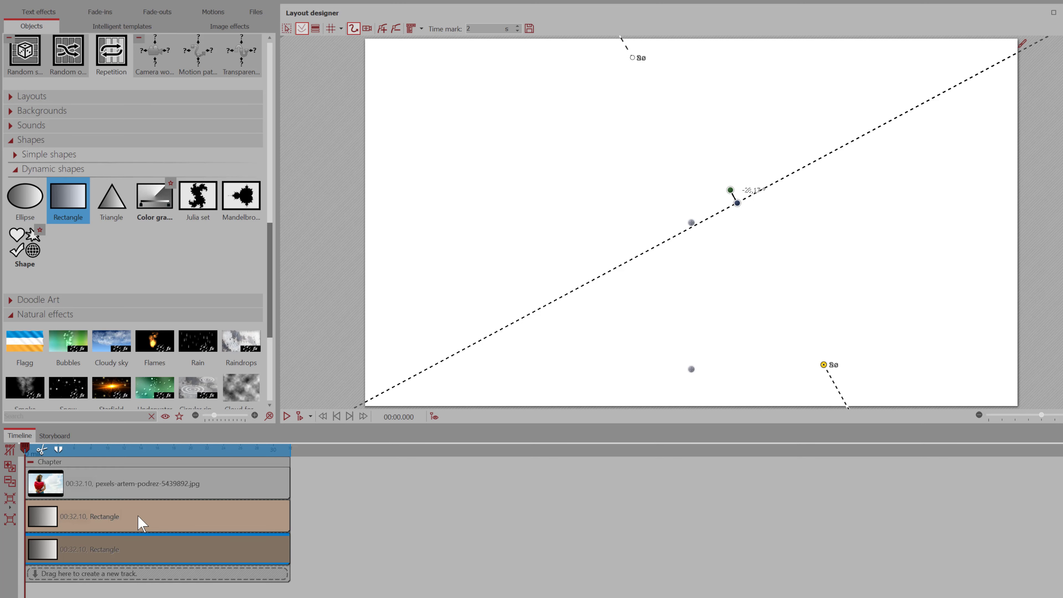
Color the upper-left rectangle with the recently used grey-blue, HTML code 7E9EACFF
click(138, 521)
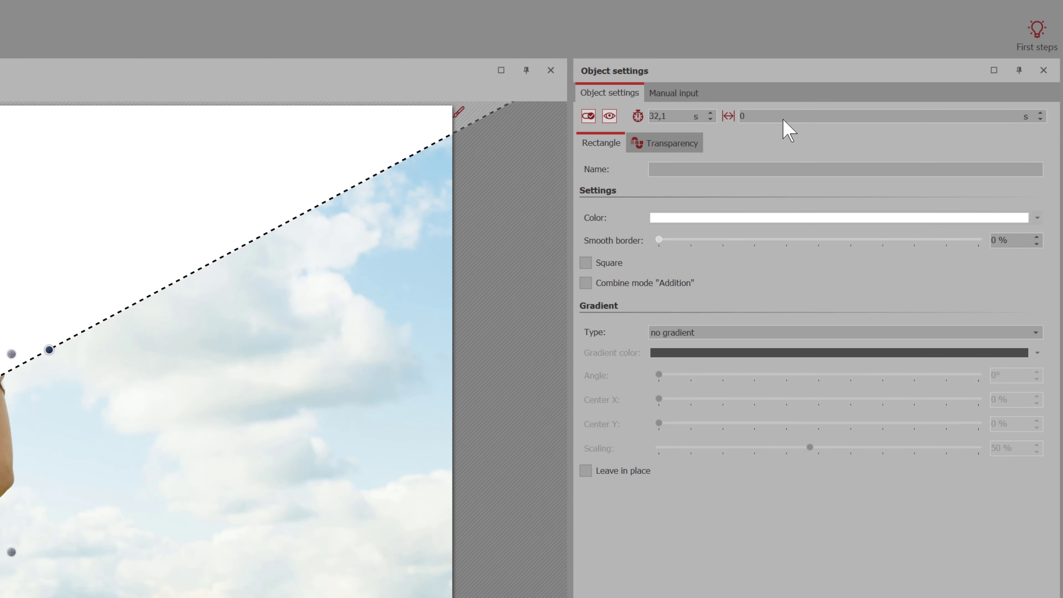
click(715, 219)
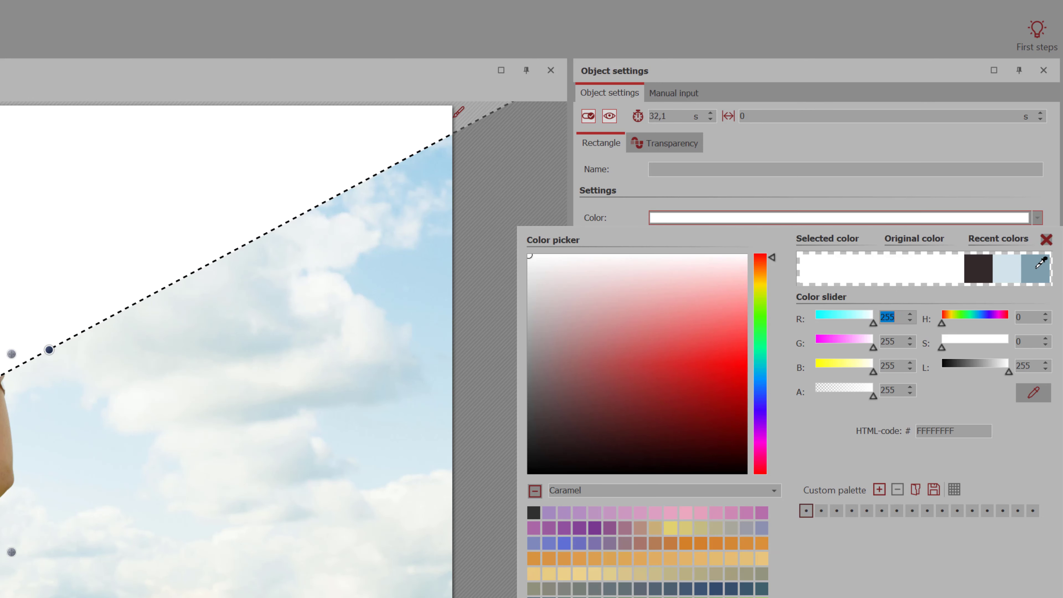
click(1042, 268)
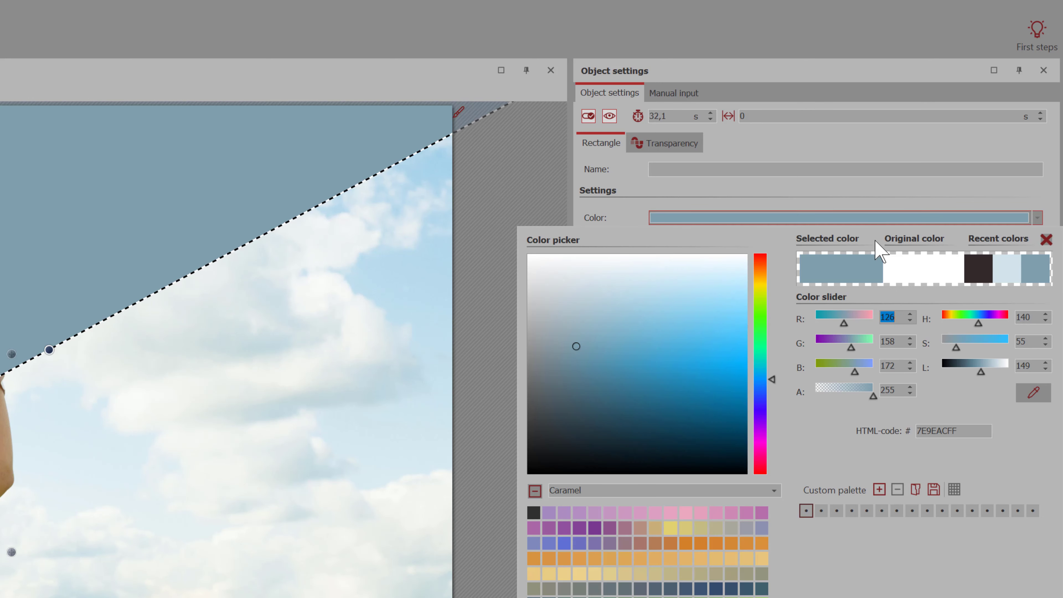
key(Escape)
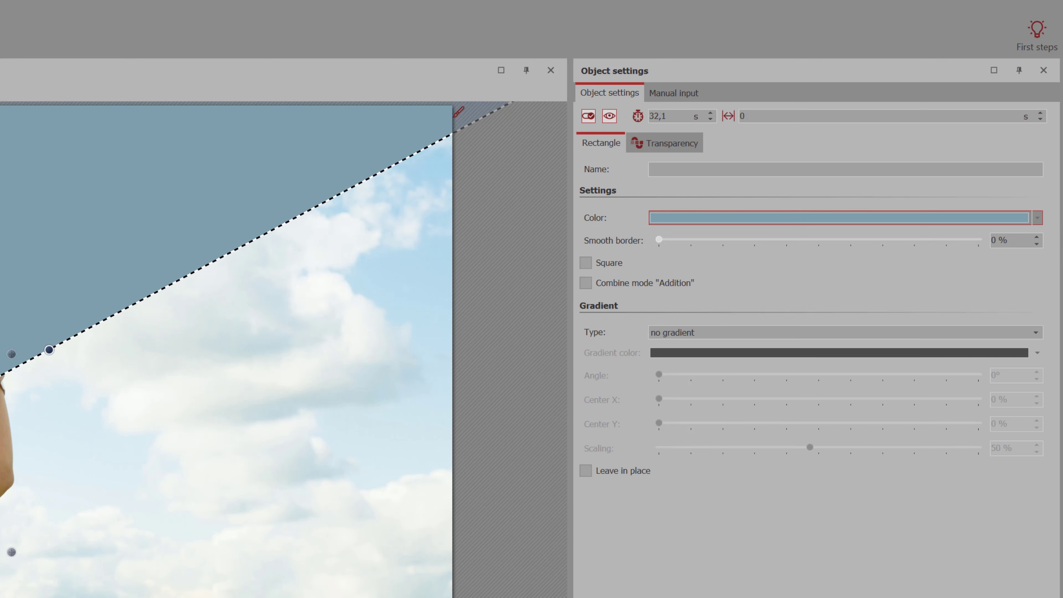
Color the lower-right rectangle on Track 3 with the recently used pale blue, G 226 and B 233
click(1038, 218)
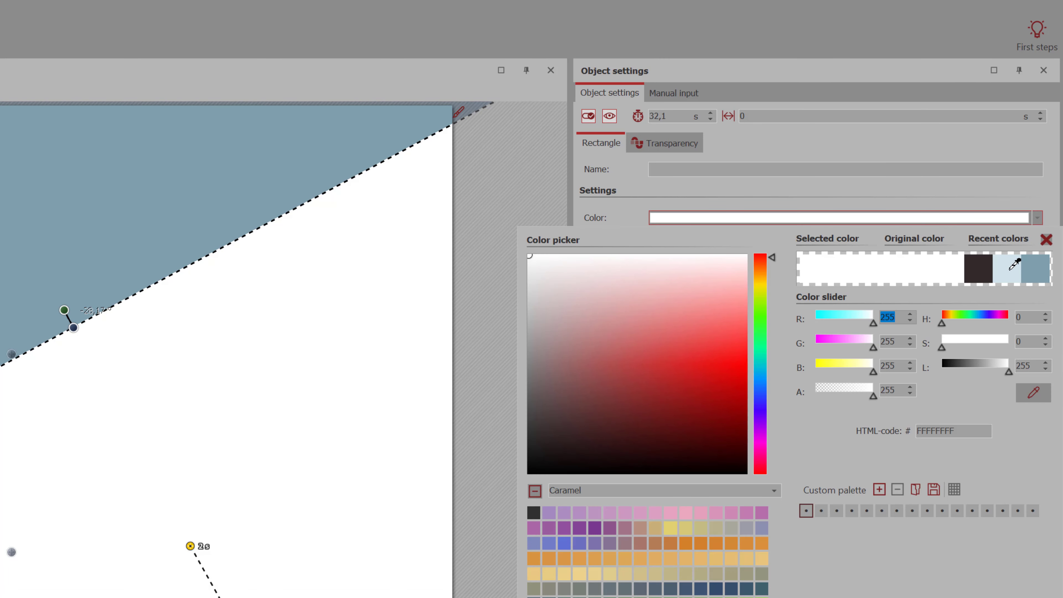
click(1007, 268)
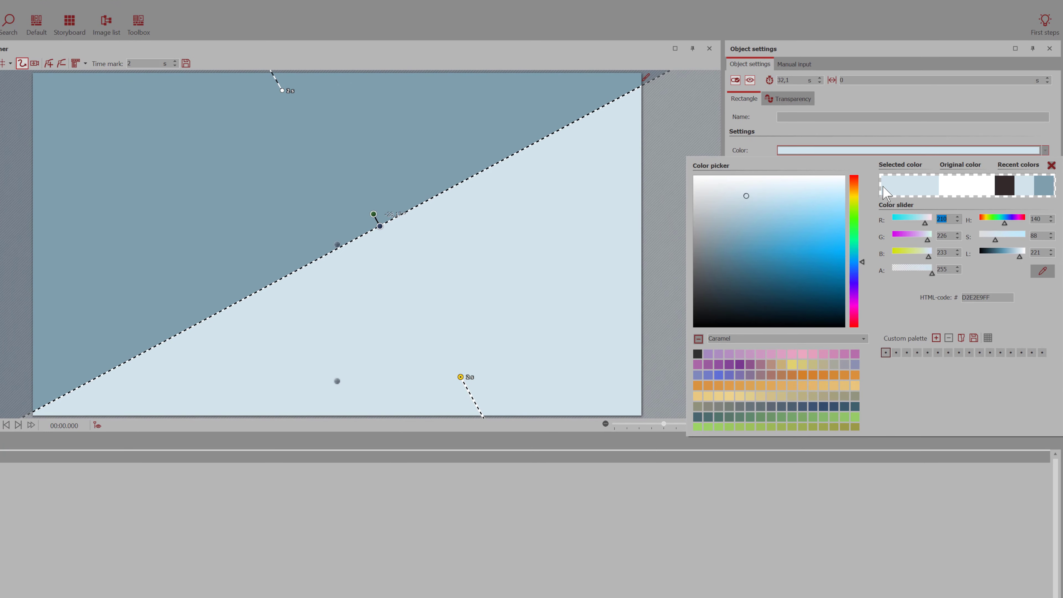
click(1, 494)
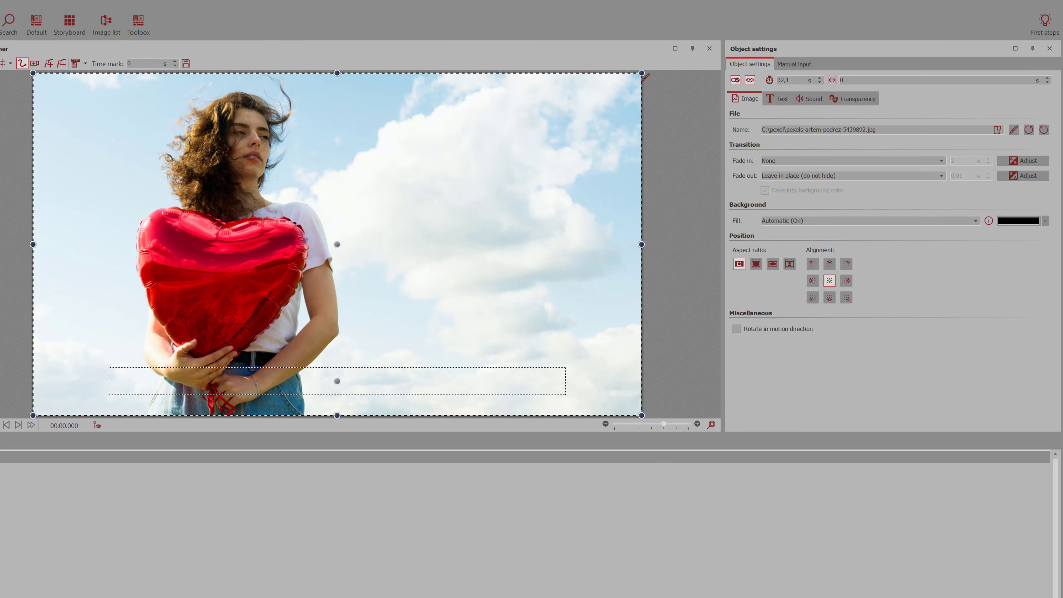
click(2, 527)
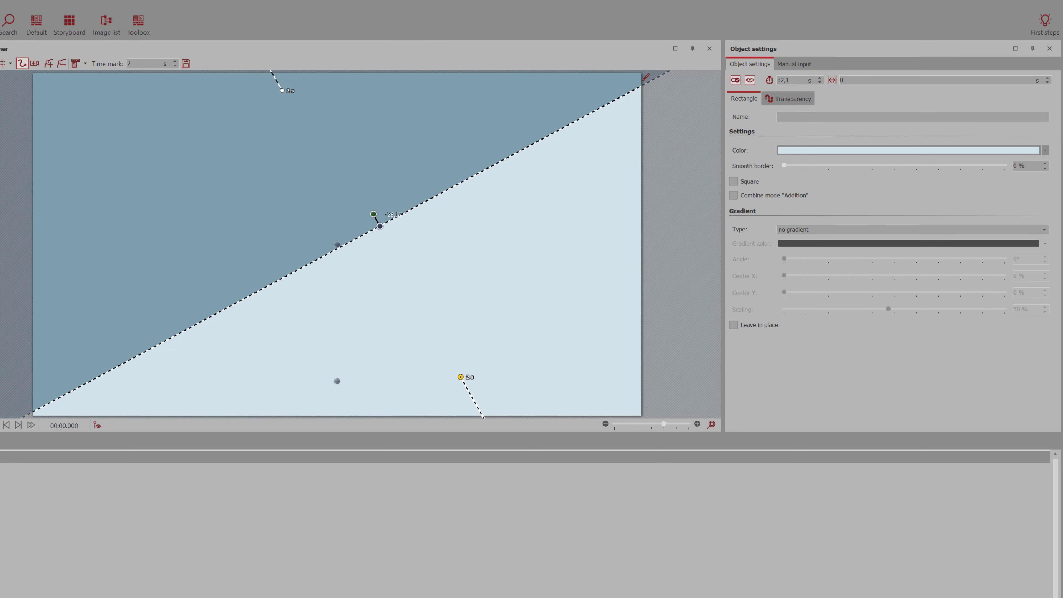